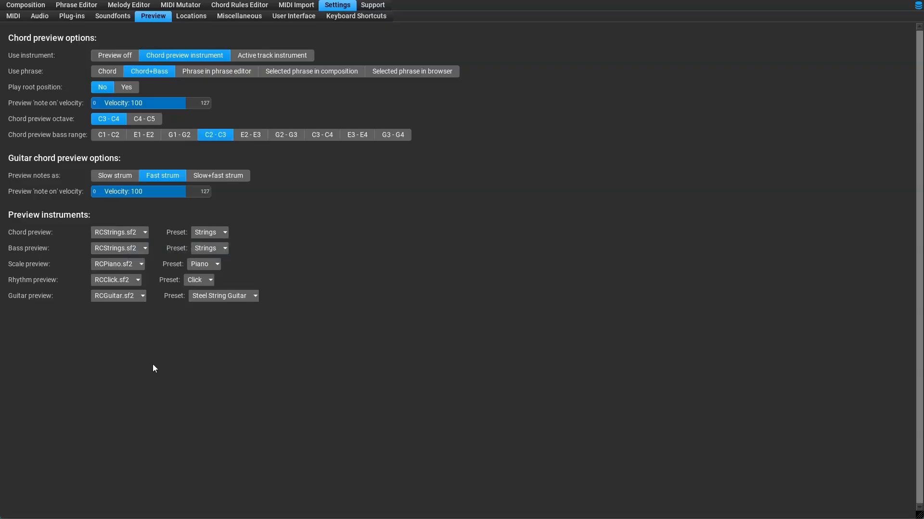
- Open the Chord Selector for the bar 4 chord in the composition and show its chords by scale degree
left_click(24, 5)
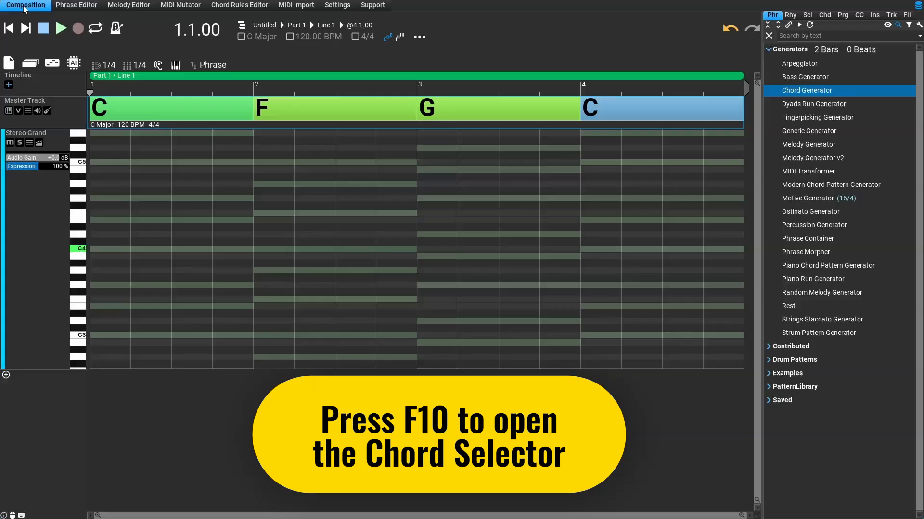
mouse_move(625, 107)
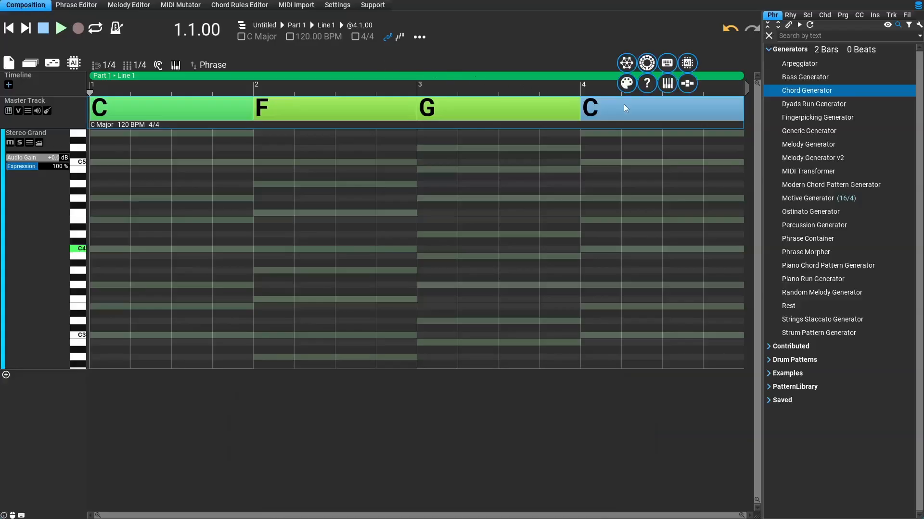
left_click(626, 83)
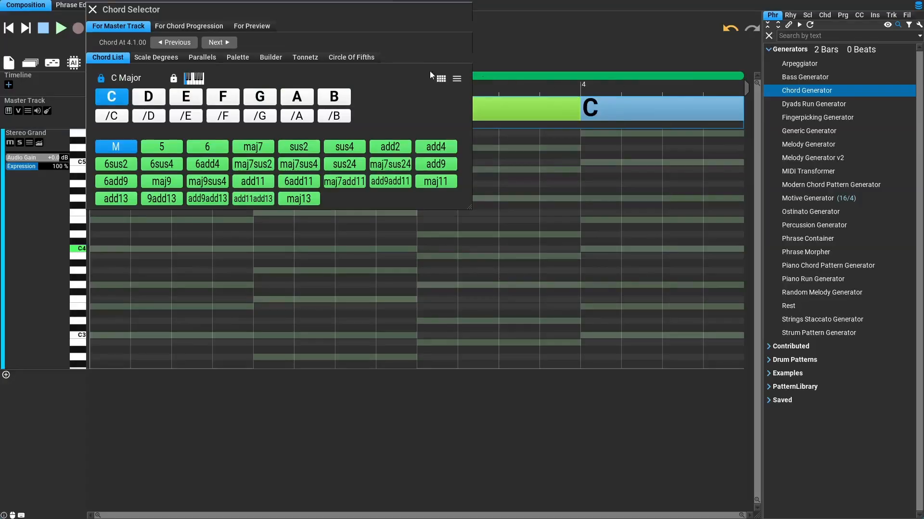
left_click(159, 57)
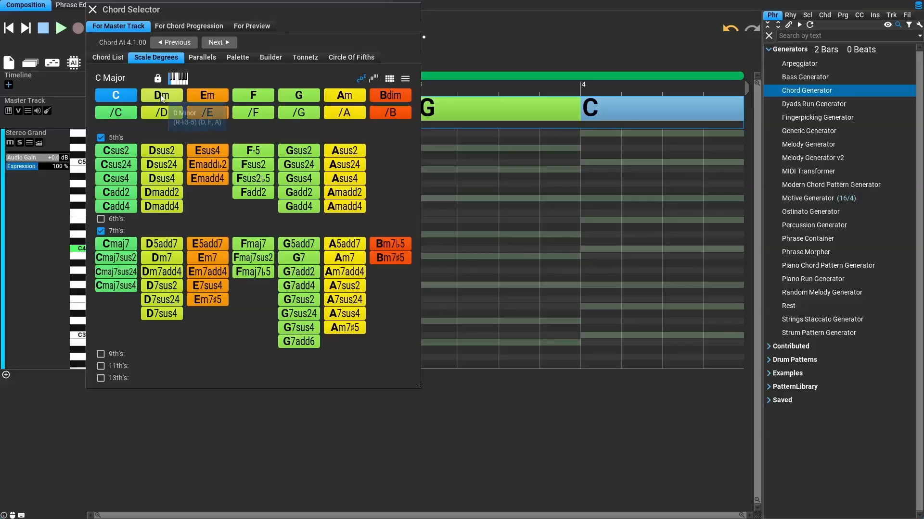
- Try Dm and Am as the bar 4 chord on the master track, and set it back to C
left_click(161, 95)
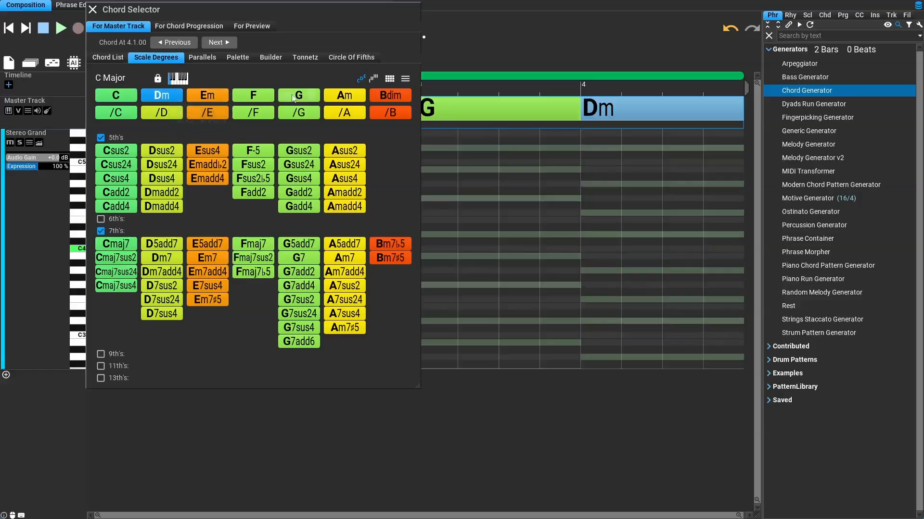
left_click(344, 95)
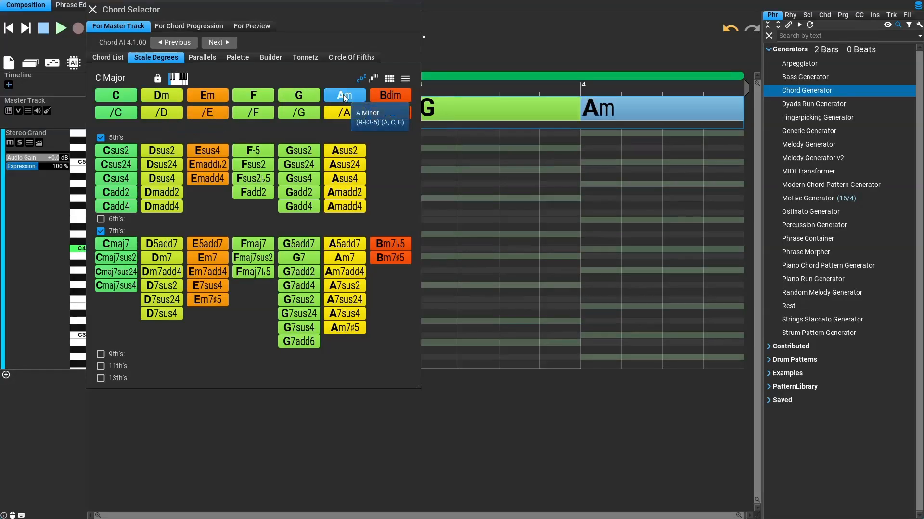
left_click(120, 98)
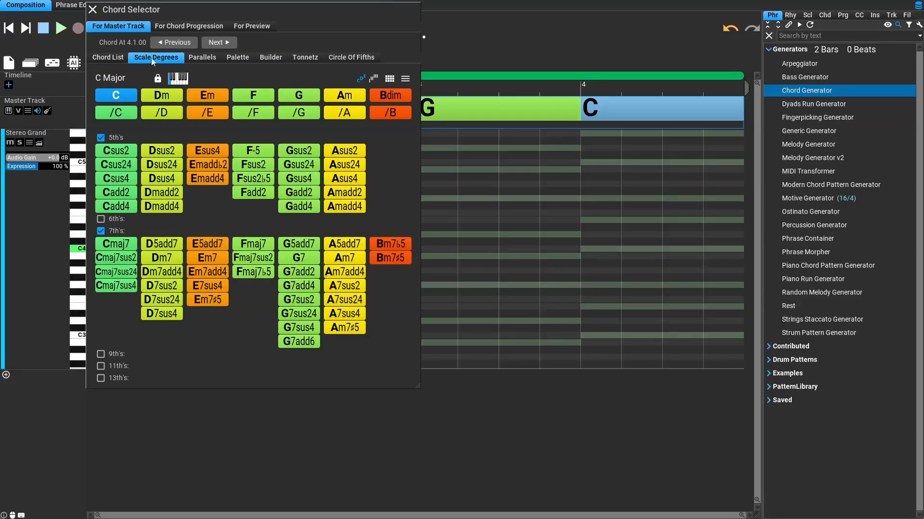
- Build a chord progression of Dm, F, Em and G in the Chord Selector
left_click(184, 27)
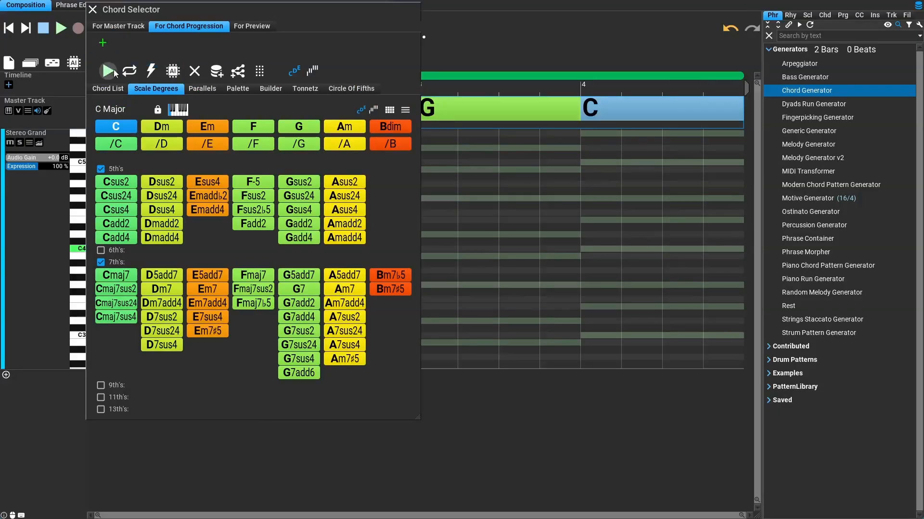
left_click(159, 124)
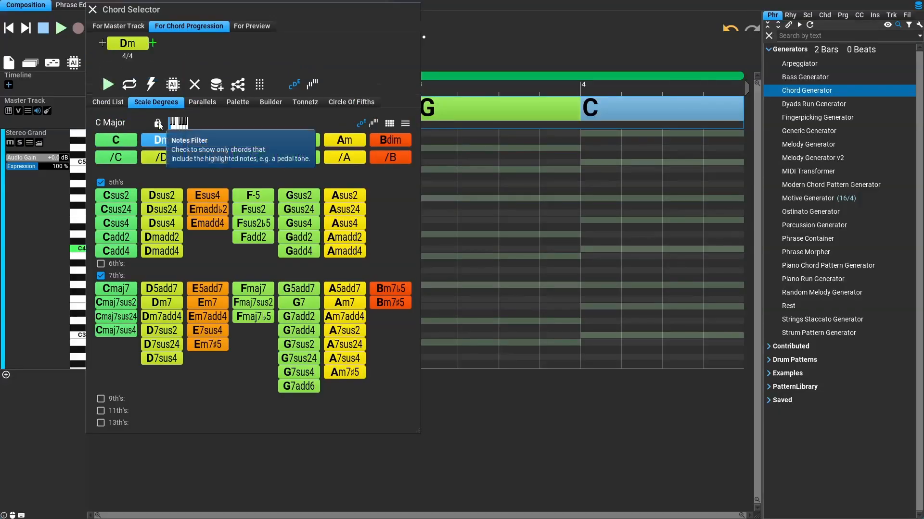
left_click(251, 143)
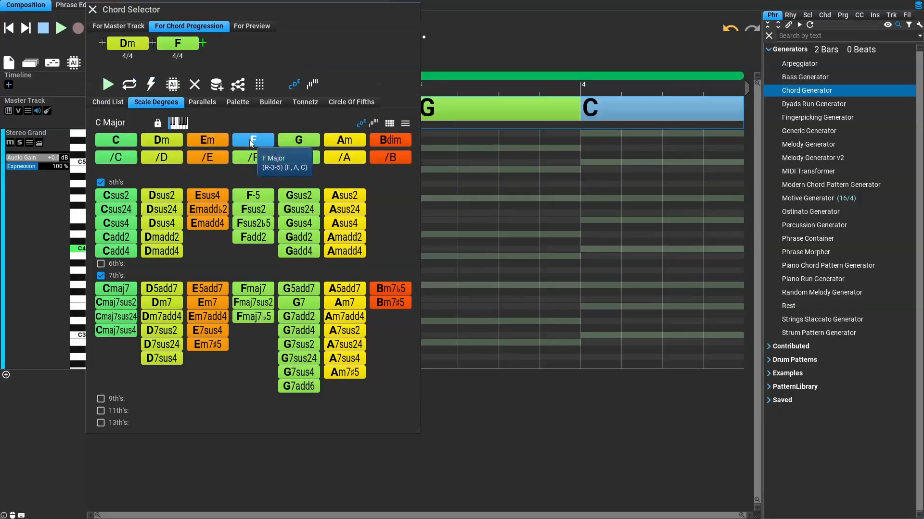
left_click(206, 141)
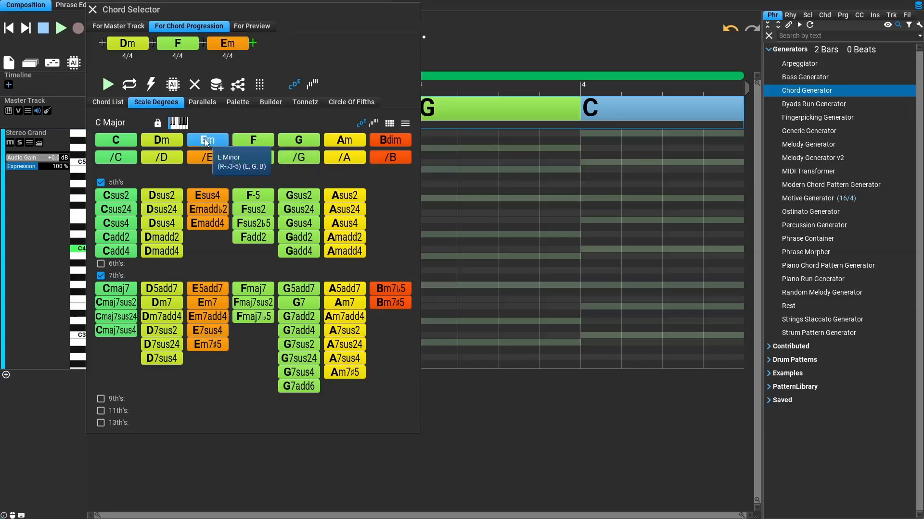
left_click(299, 146)
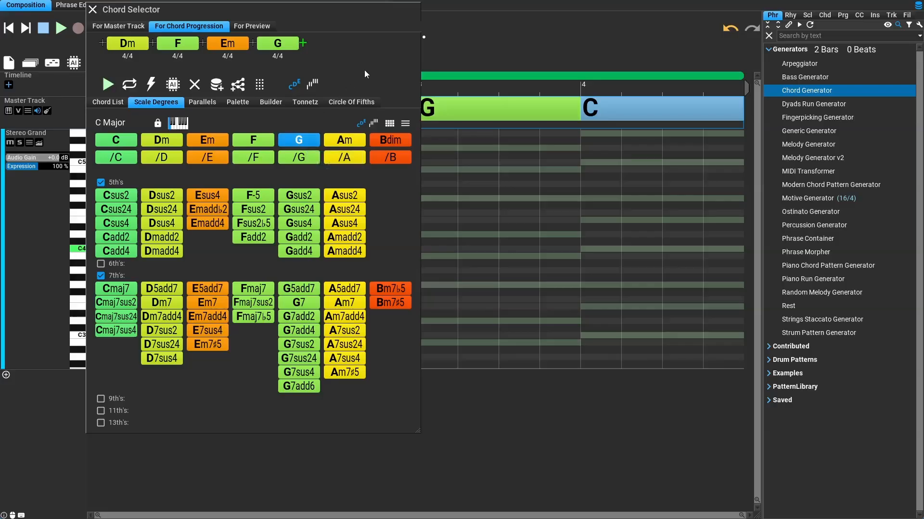
- Switch the Chord Selector to preview use and open the PianoBasic08 phrase from the piano examples for editing
left_click(256, 24)
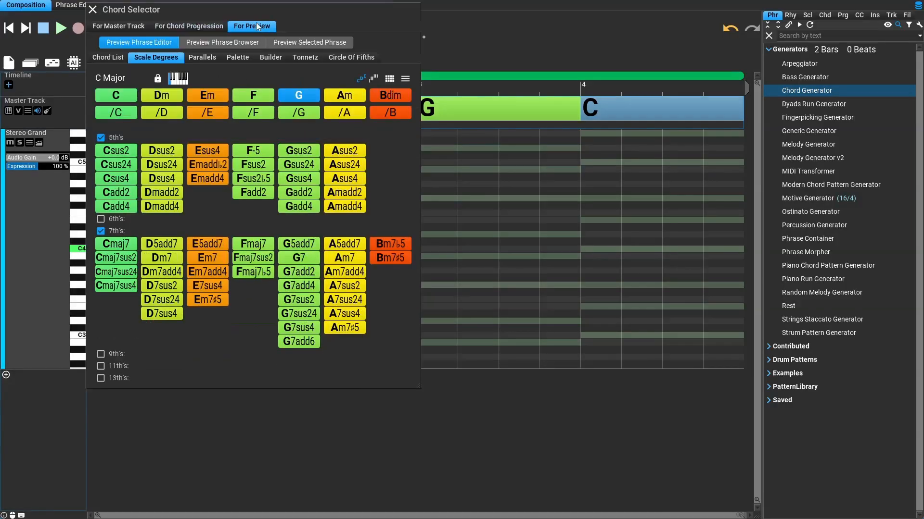
left_click(769, 374)
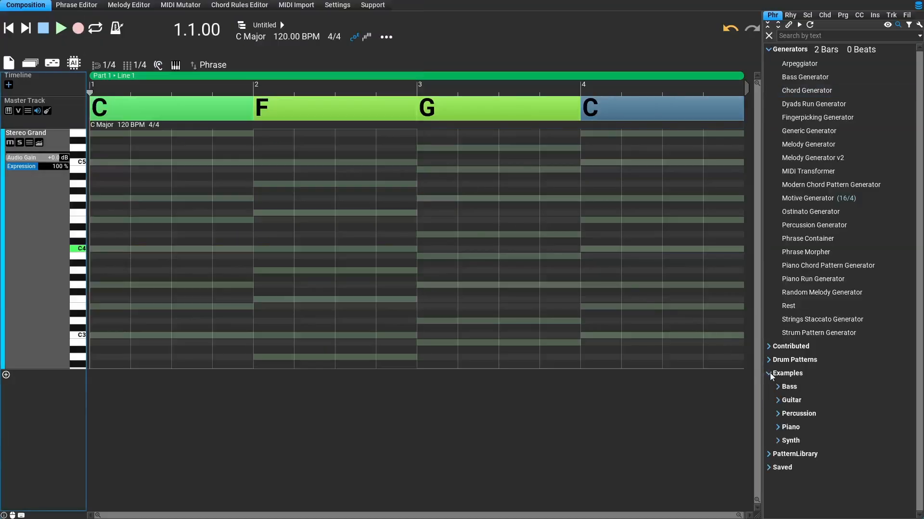
left_click(778, 428)
scroll(789, 433, "down", 3)
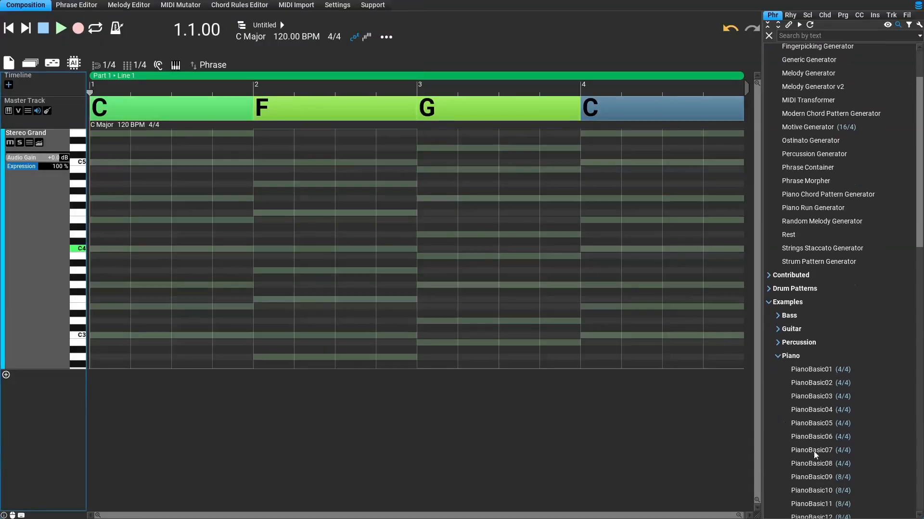
double_click(819, 467)
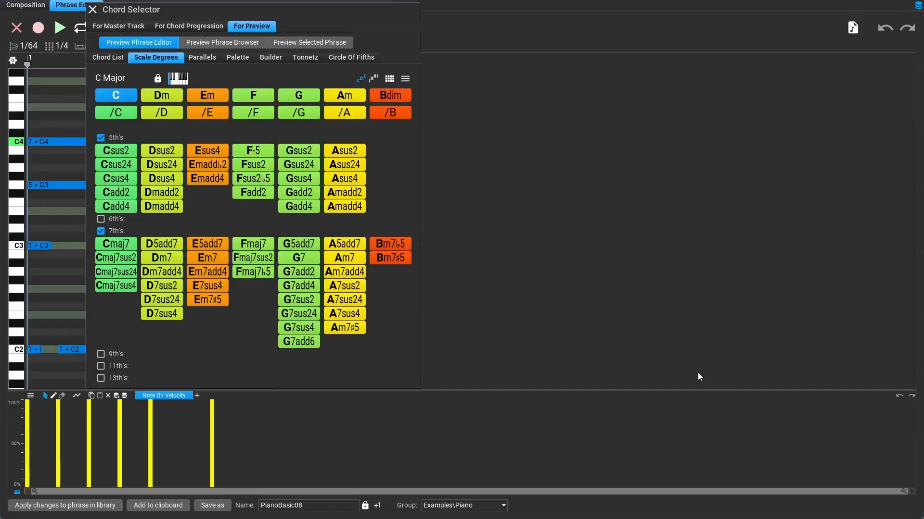
- Set chord previews to use the active track instrument and audition the phrase with Em, F and Dm
left_click(405, 79)
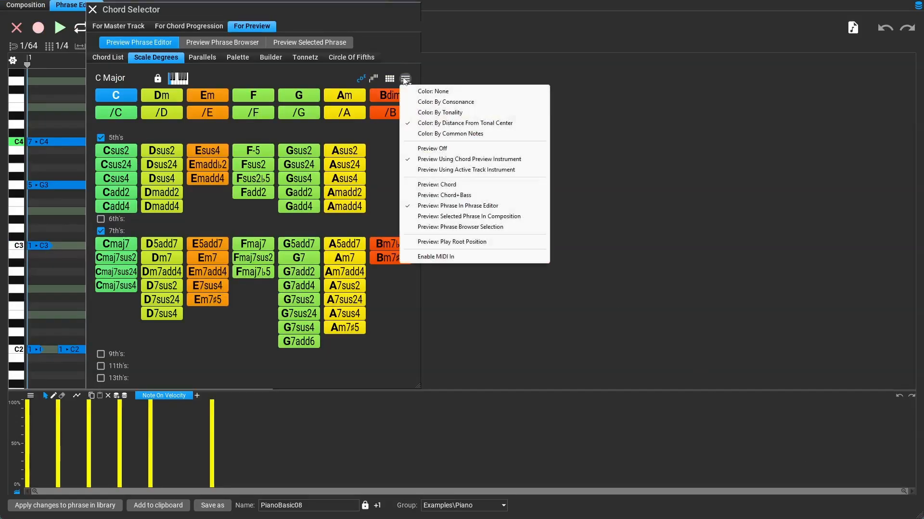
left_click(441, 171)
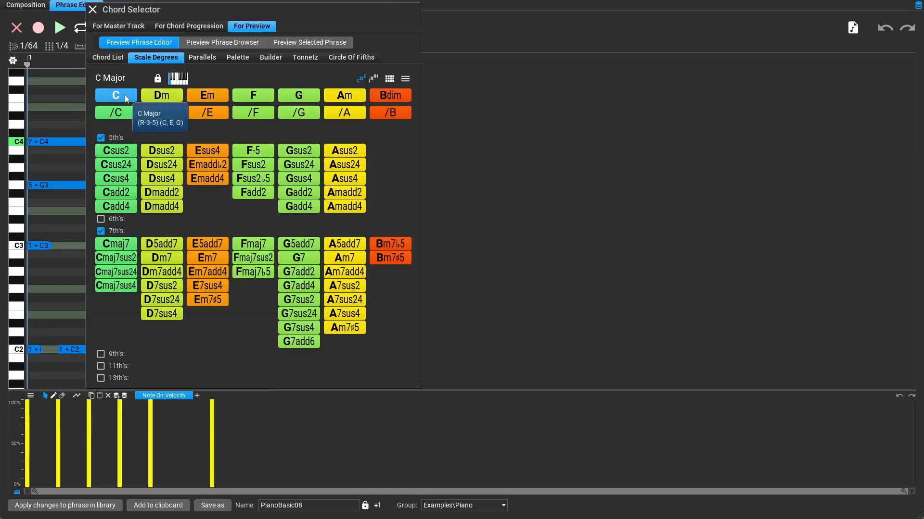
left_click(215, 97)
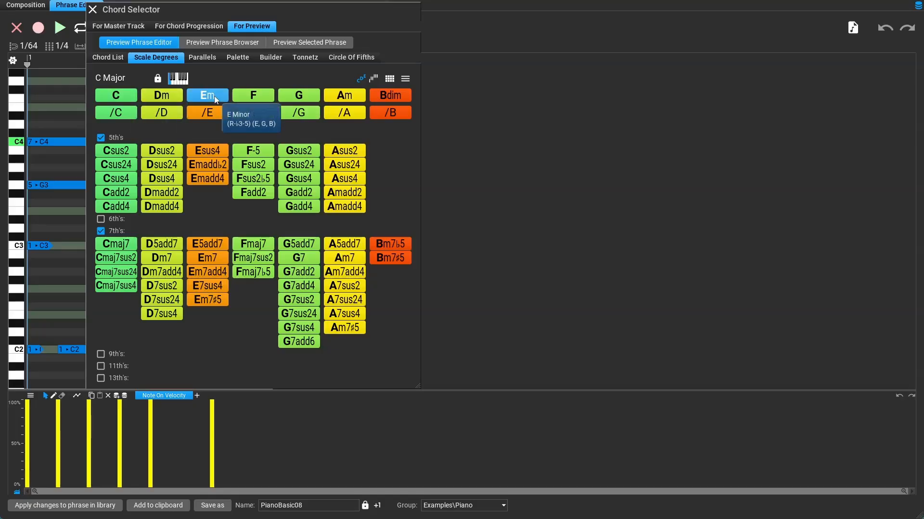
left_click(264, 96)
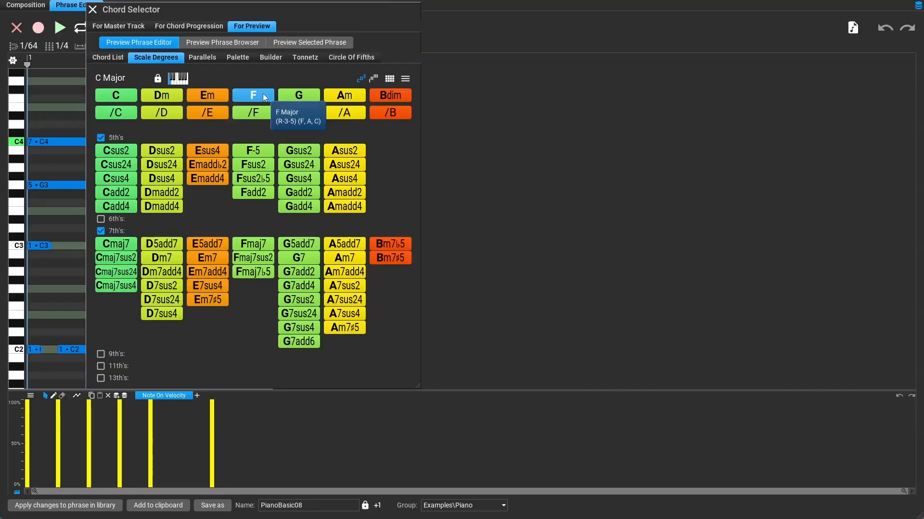
left_click(176, 95)
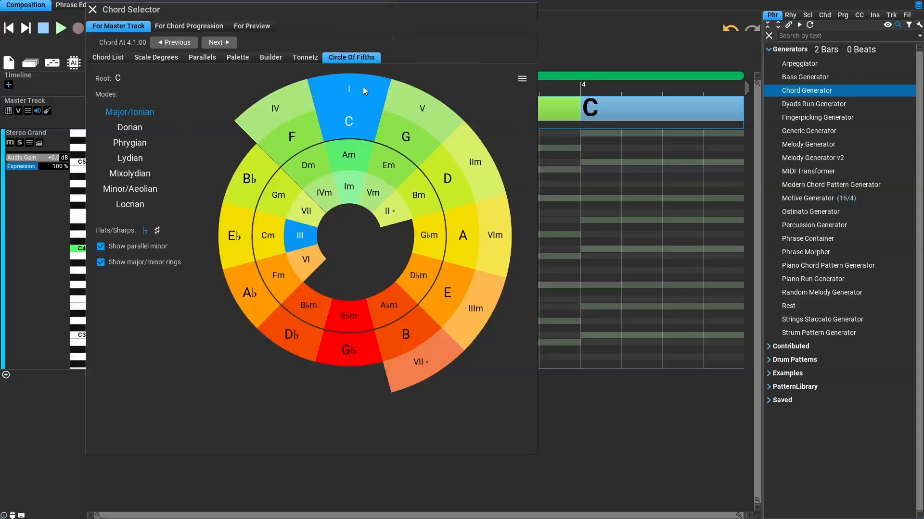
- Try G, Dm, Am, F, B, G again and A♭ as the bar 4 chord on the circle of fifths
left_click(431, 116)
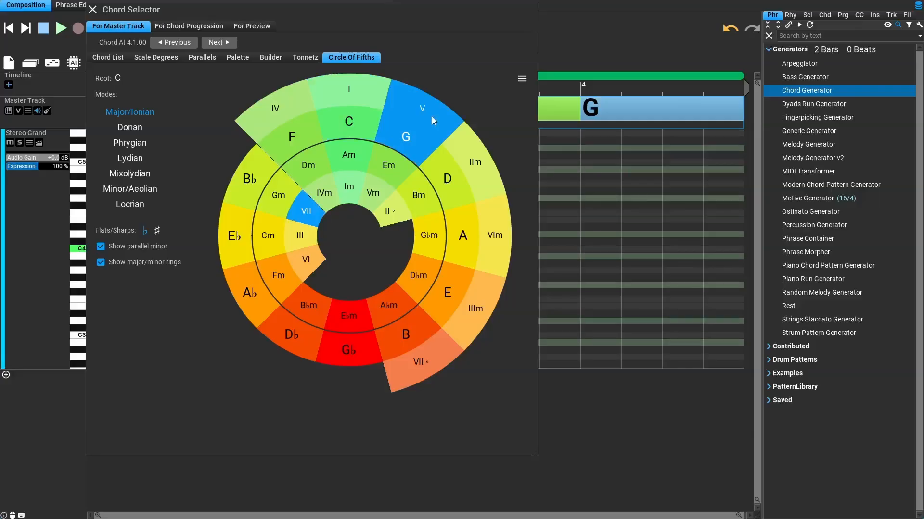
left_click(476, 174)
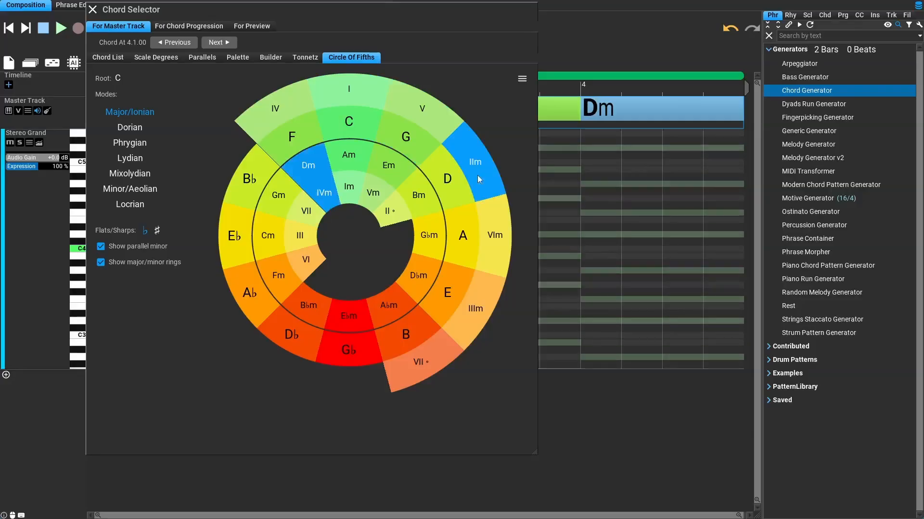
left_click(496, 251)
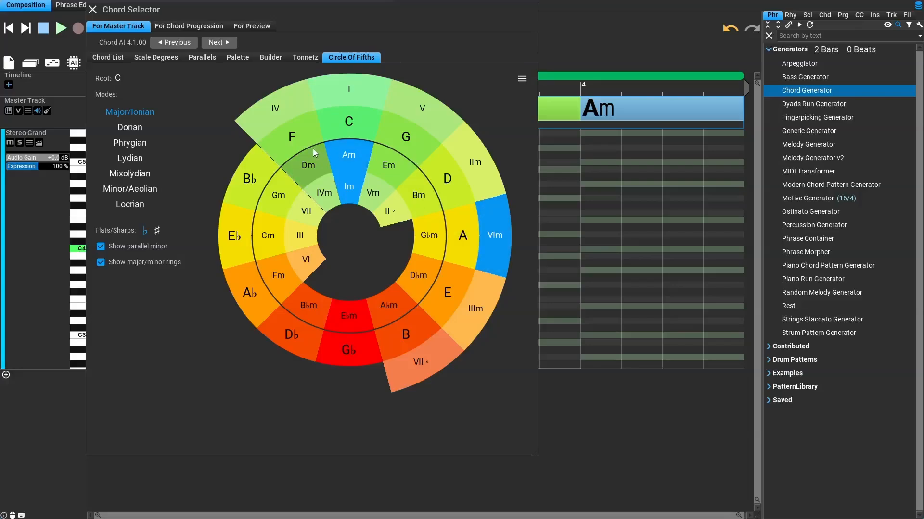
left_click(307, 138)
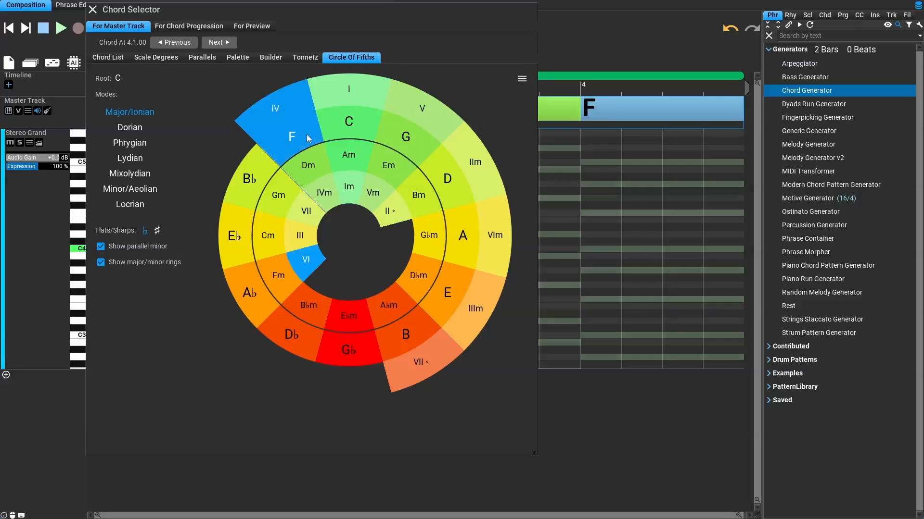
left_click(421, 328)
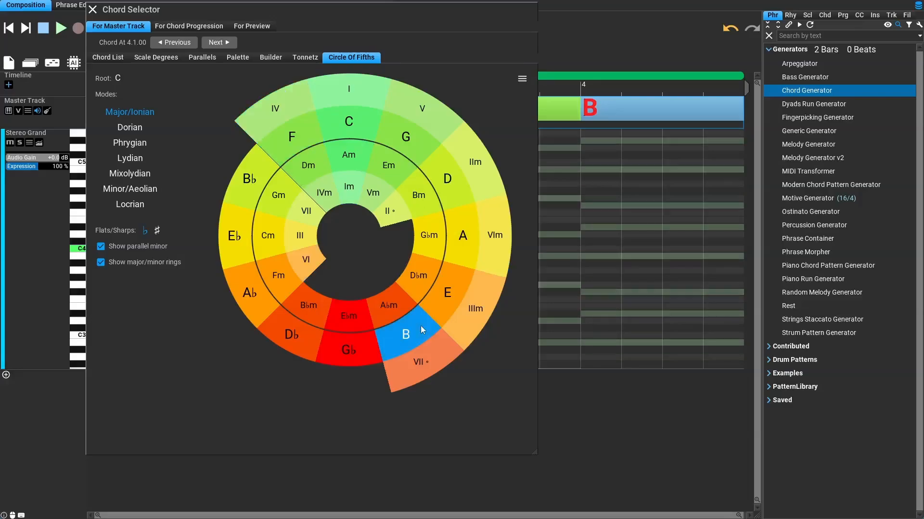
left_click(412, 147)
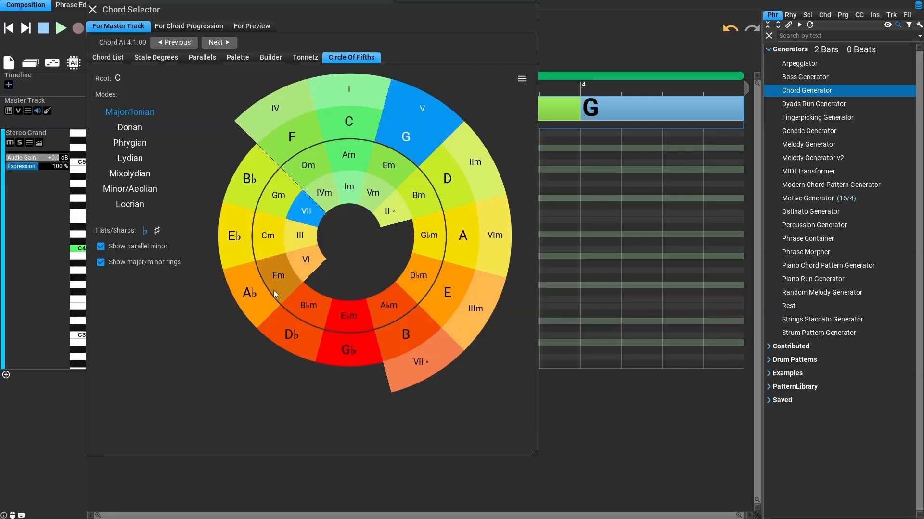
left_click(258, 303)
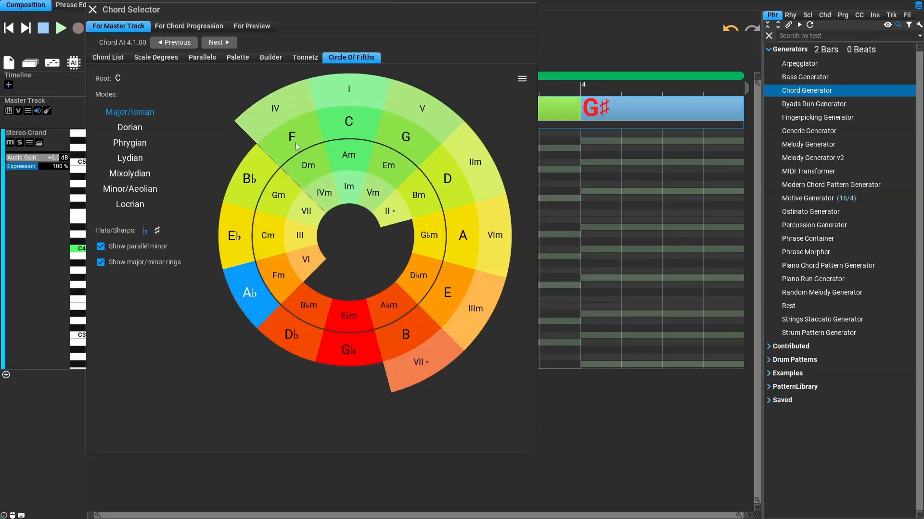
- Try C, Am, F and Fm for bar 4 on the Tonnetz, and set the chord to C
left_click(306, 58)
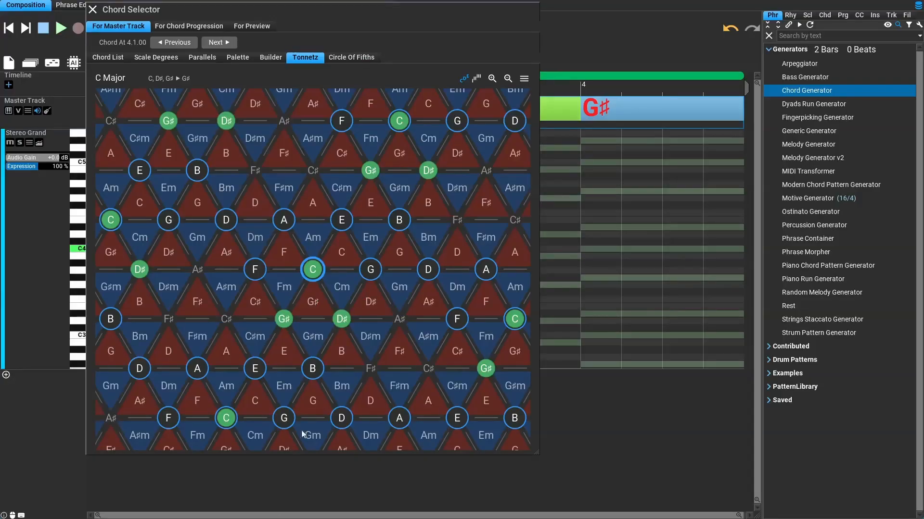
left_click(341, 253)
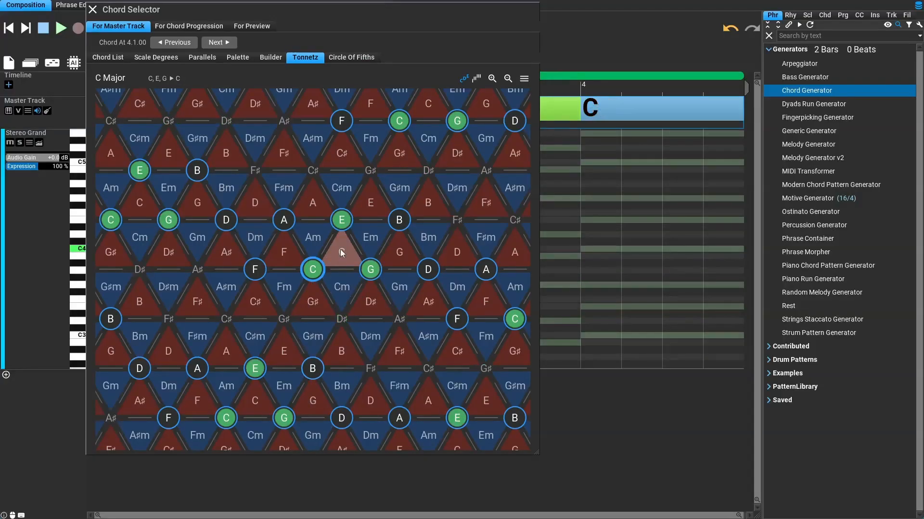
left_click(309, 243)
left_click(279, 253)
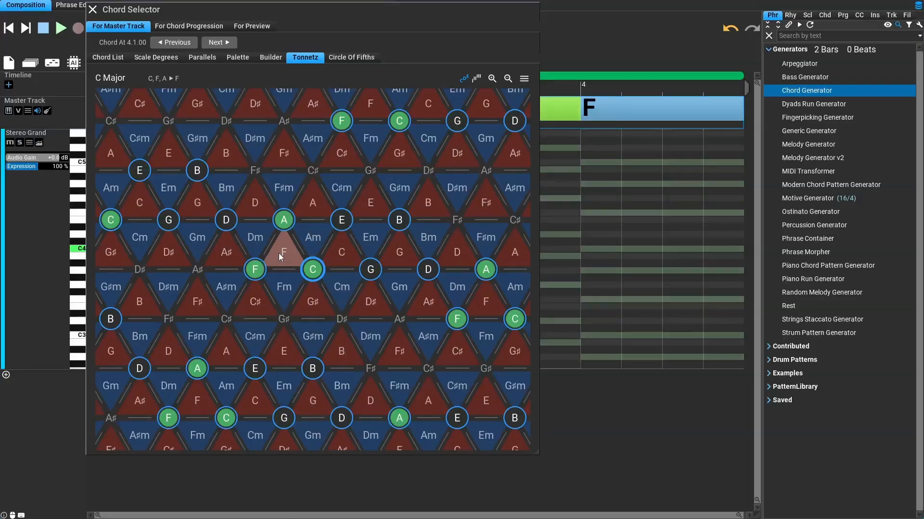
left_click(281, 280)
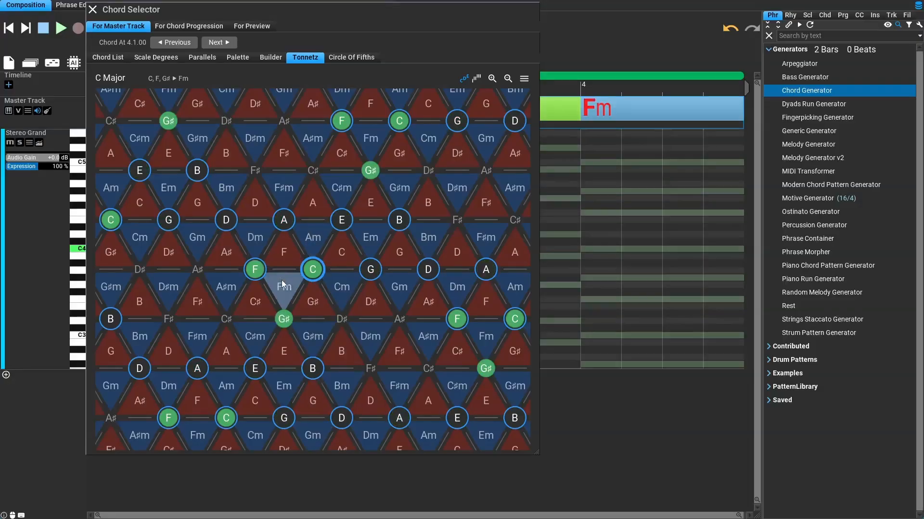
left_click(343, 258)
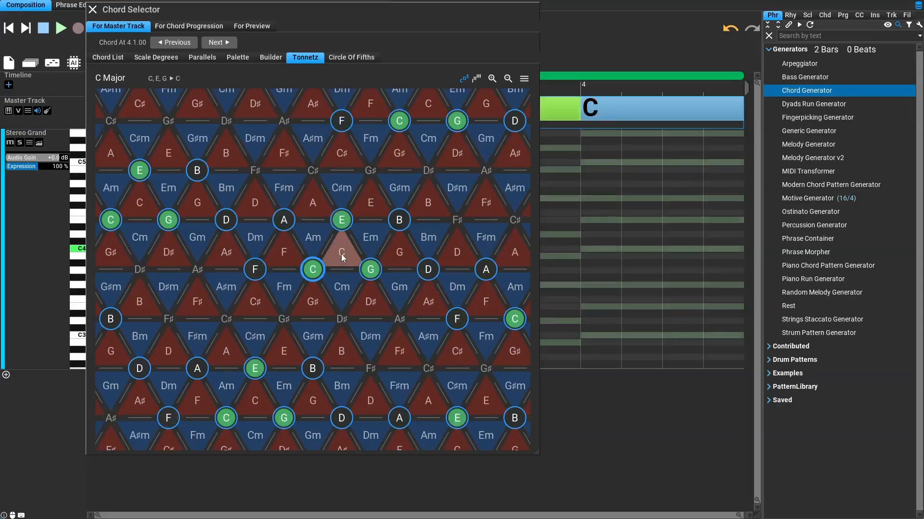
- Try G♯ as an added note on the Tonnetz, remove it, and add B to form Cmaj7
left_click(371, 171)
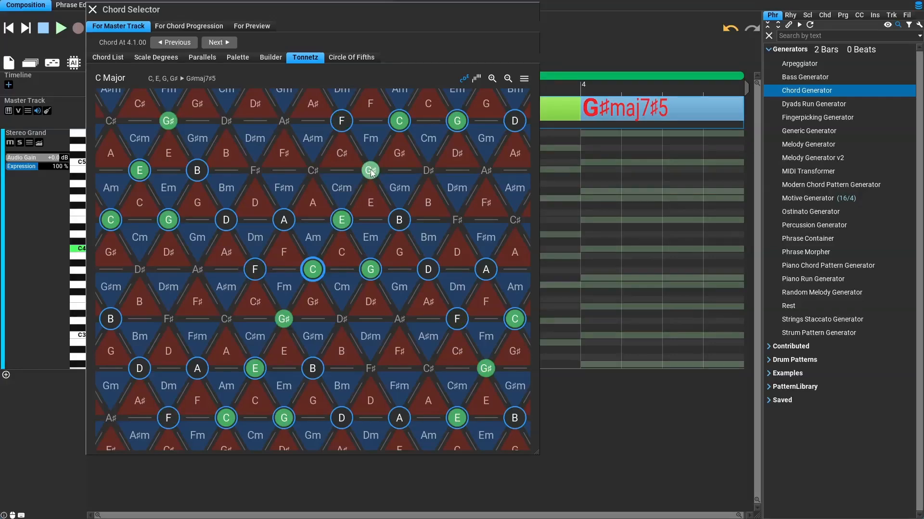
left_click(370, 171)
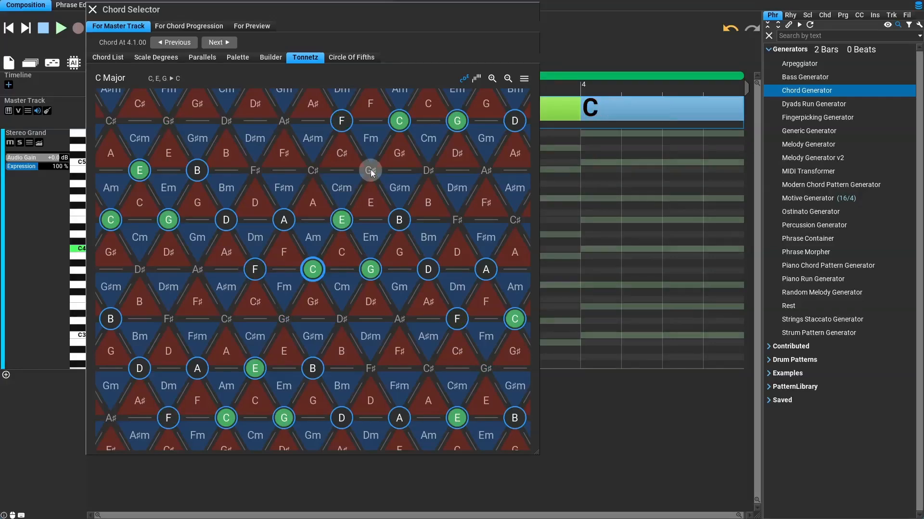
left_click(398, 223)
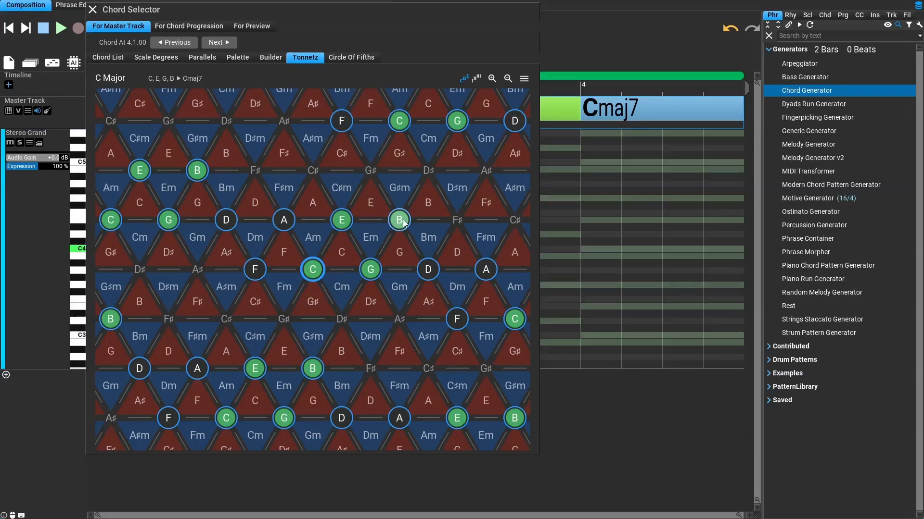
scroll(403, 221, "up", 3)
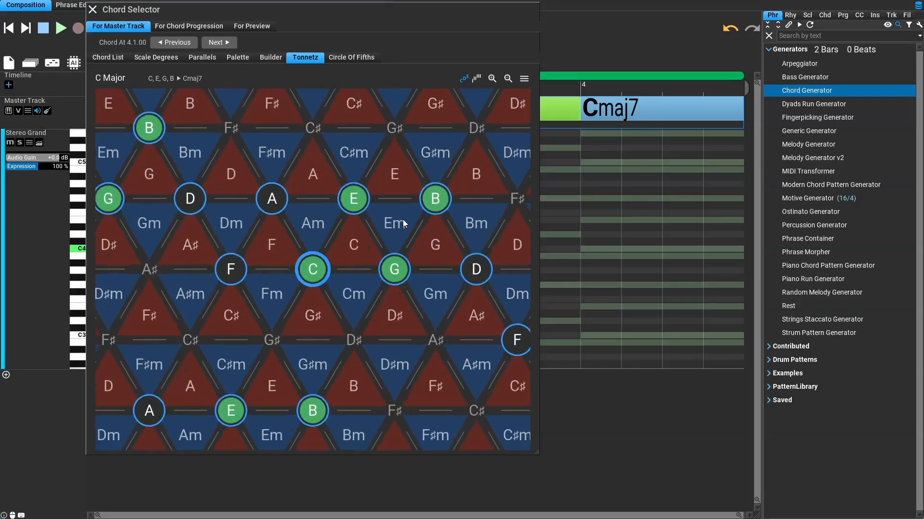